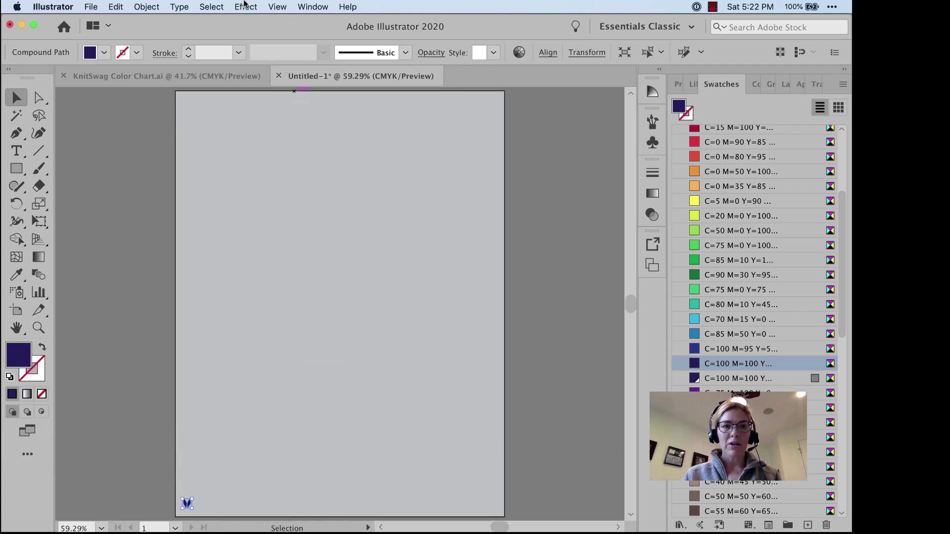
Add a Transform effect that repeats the stitch -150 pt vertically into a column of six
{"action": "left_click", "coordinate": [246, 7]}
{"action": "mouse_move", "coordinate": [280, 114]}
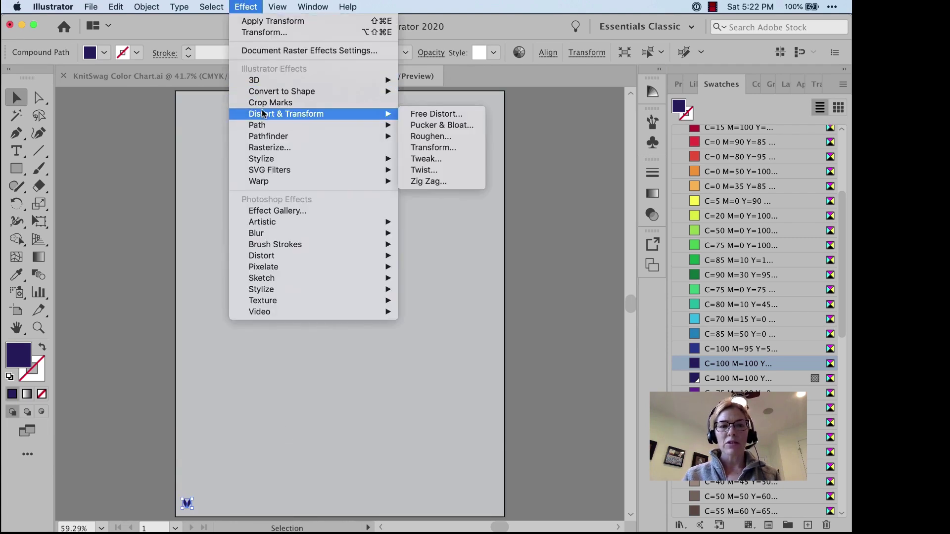
{"action": "left_click", "coordinate": [438, 148]}
{"action": "left_click", "coordinate": [743, 213]}
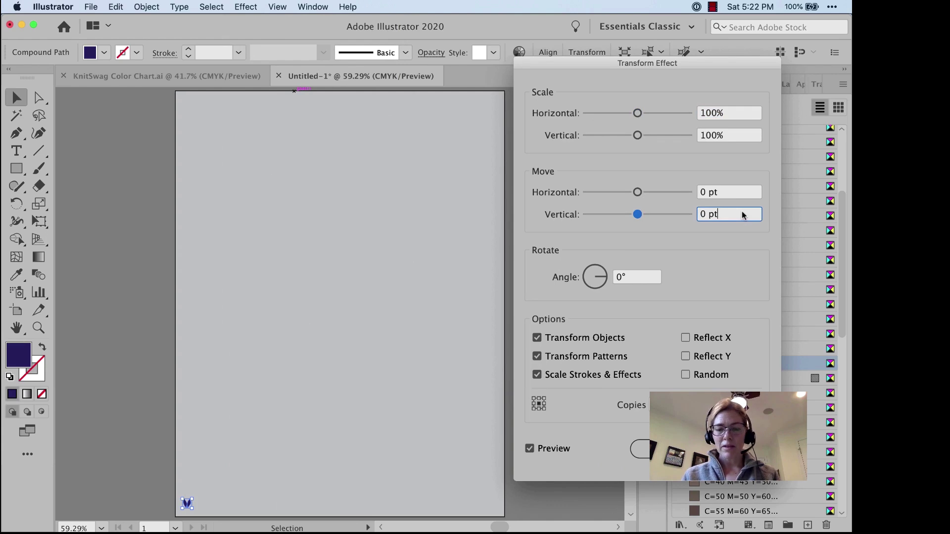
{"action": "type", "text": "-150"}
{"action": "key", "text": "Tab"}
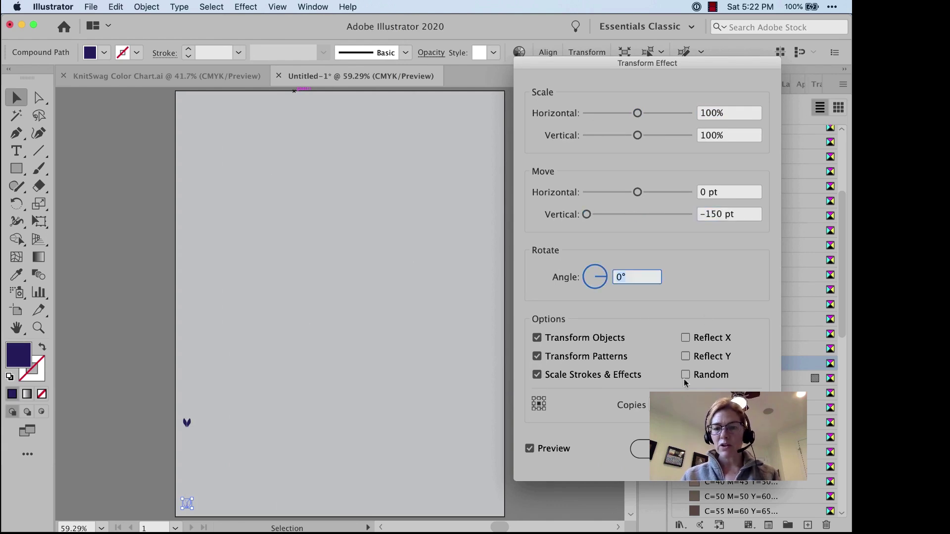
{"action": "key", "text": "Tab"}
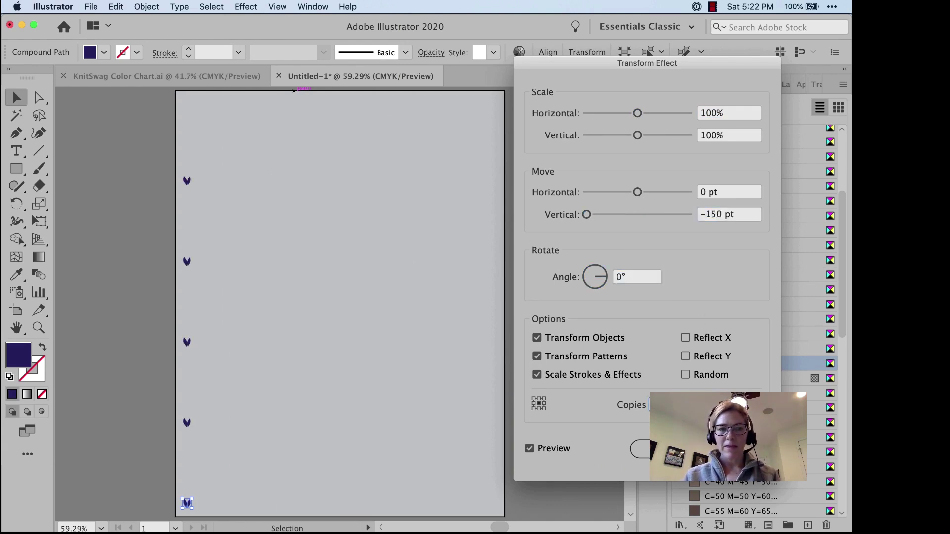
{"action": "key", "text": "Return"}
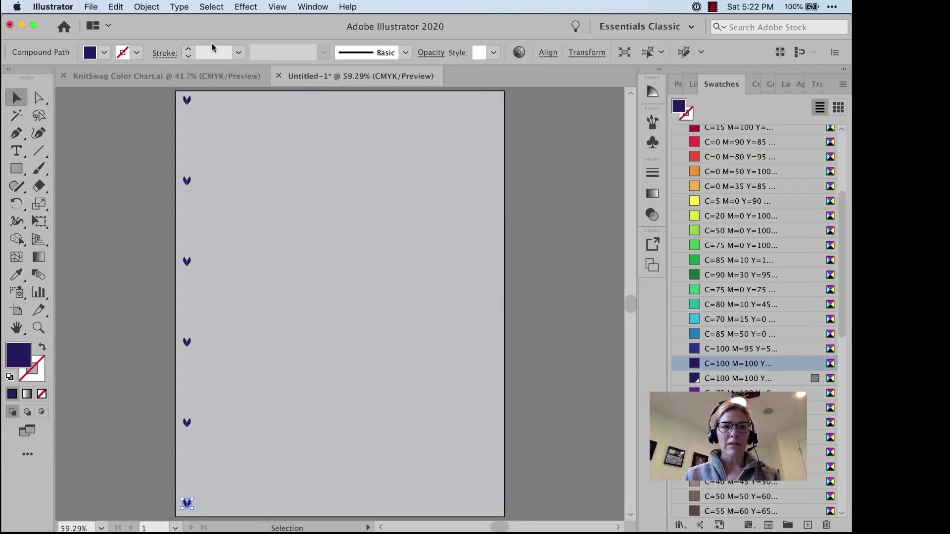
Expand the stitch column's appearance into real shapes, then deselect
{"action": "left_click", "coordinate": [151, 6]}
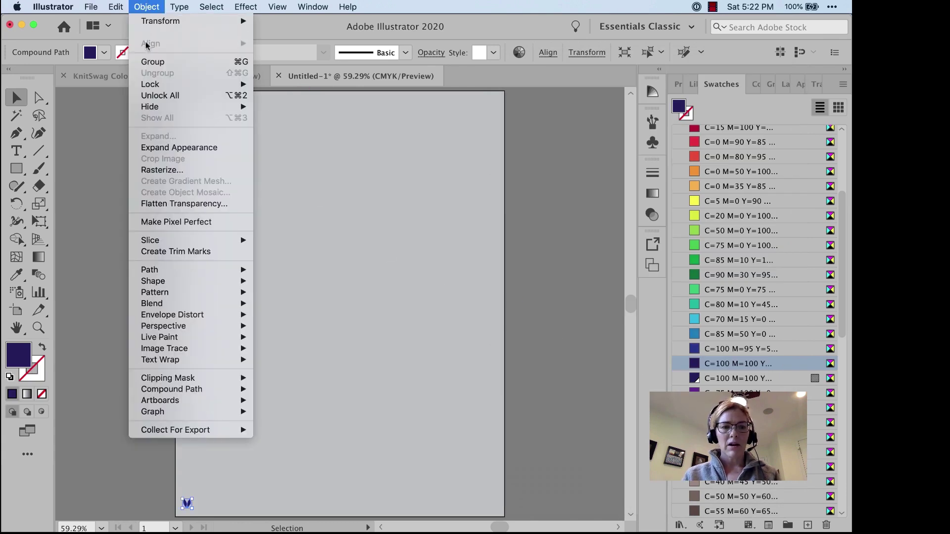
{"action": "left_click", "coordinate": [164, 147]}
{"action": "left_click", "coordinate": [175, 357]}
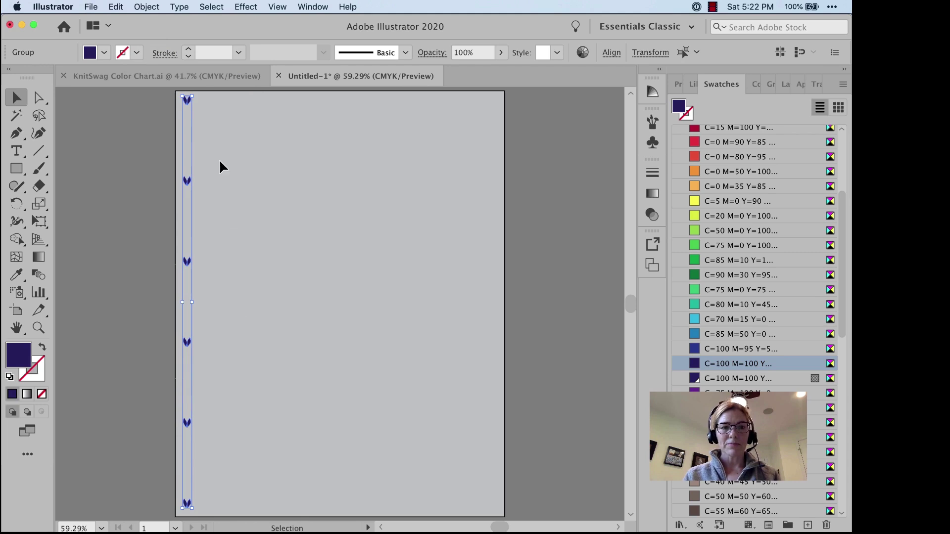
{"action": "left_click", "coordinate": [202, 150]}
Give the stitches, top to bottom, dark blue, orange, magenta and purple swatch fills
{"action": "key", "text": "a"}
{"action": "left_click_drag", "start_coordinate": [204, 102], "coordinate": [174, 123]}
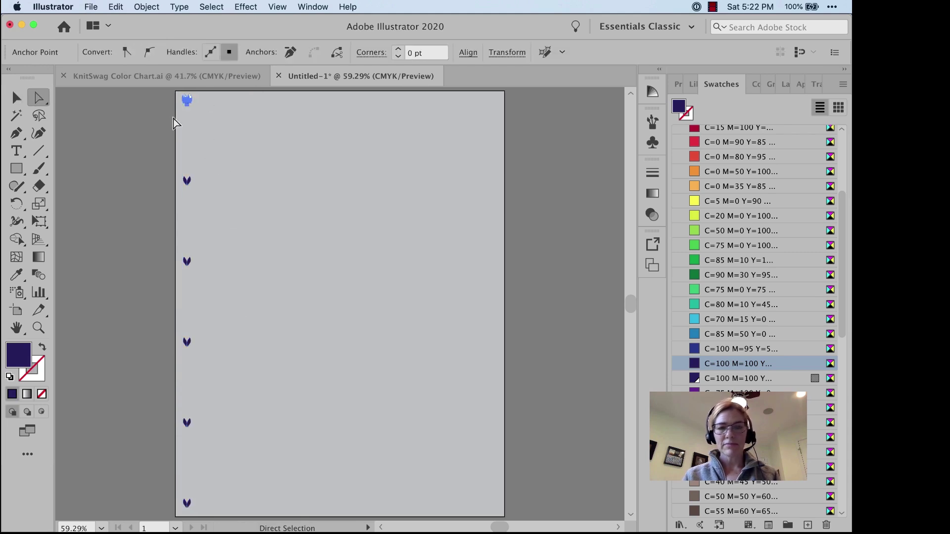
{"action": "left_click", "coordinate": [719, 378]}
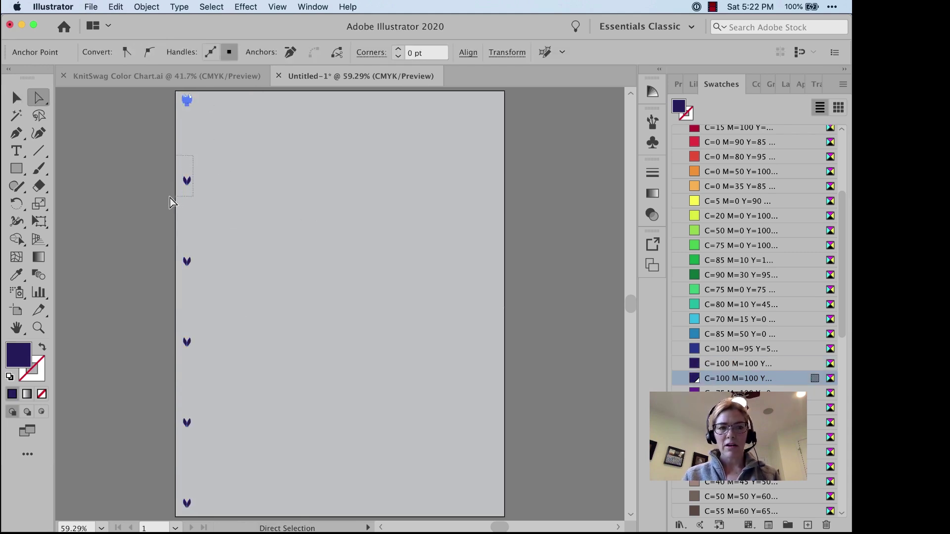
{"action": "left_click_drag", "start_coordinate": [171, 197], "coordinate": [171, 199]}
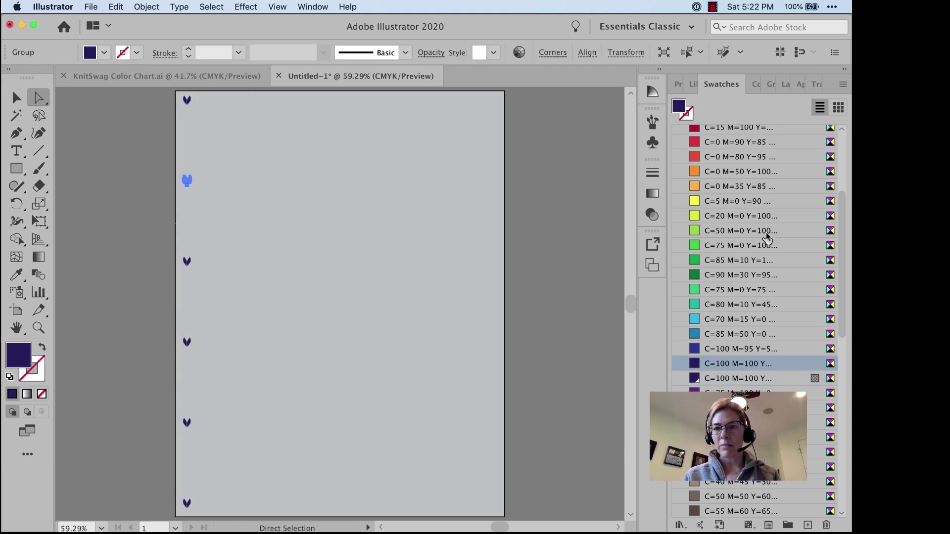
{"action": "left_click", "coordinate": [713, 173]}
{"action": "left_click_drag", "start_coordinate": [209, 256], "coordinate": [174, 270]}
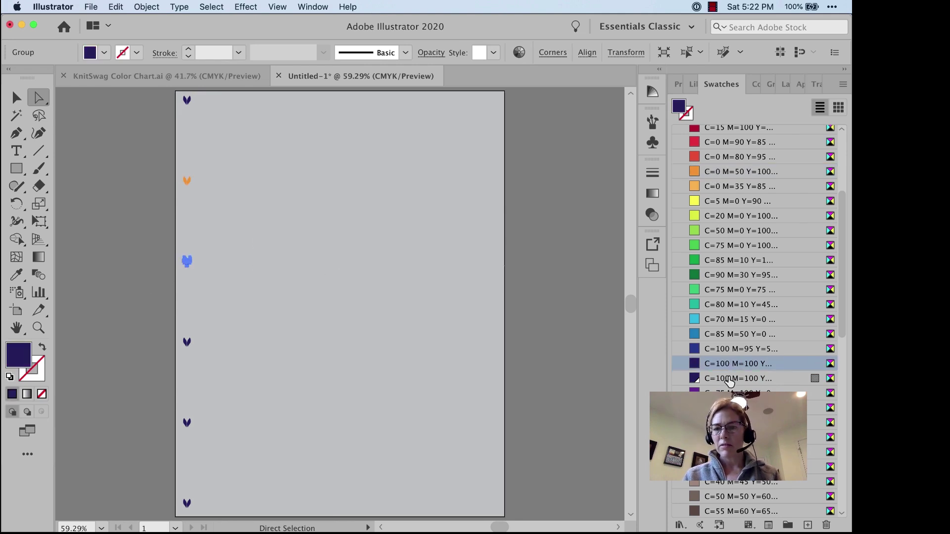
{"action": "left_click", "coordinate": [742, 452]}
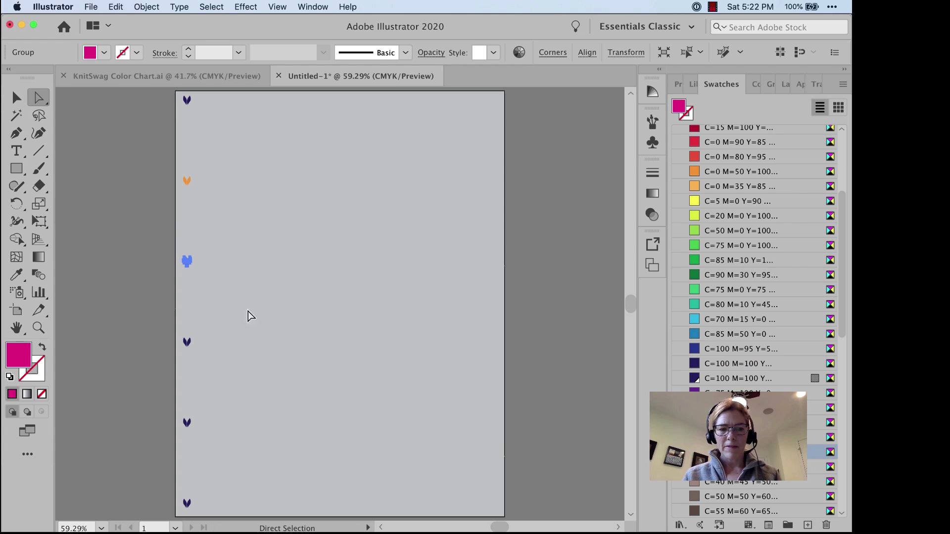
{"action": "left_click_drag", "start_coordinate": [162, 367], "coordinate": [163, 367]}
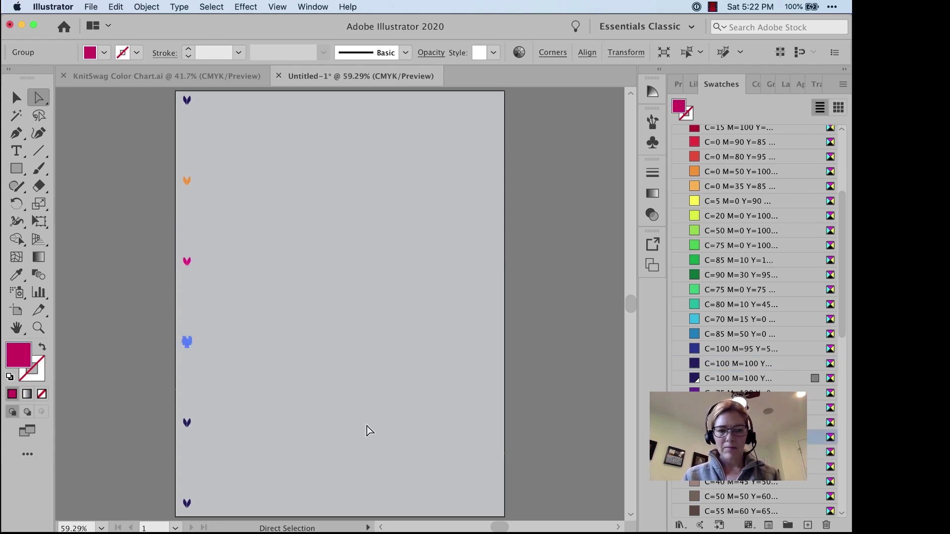
{"action": "left_click_drag", "start_coordinate": [170, 441], "coordinate": [171, 441]}
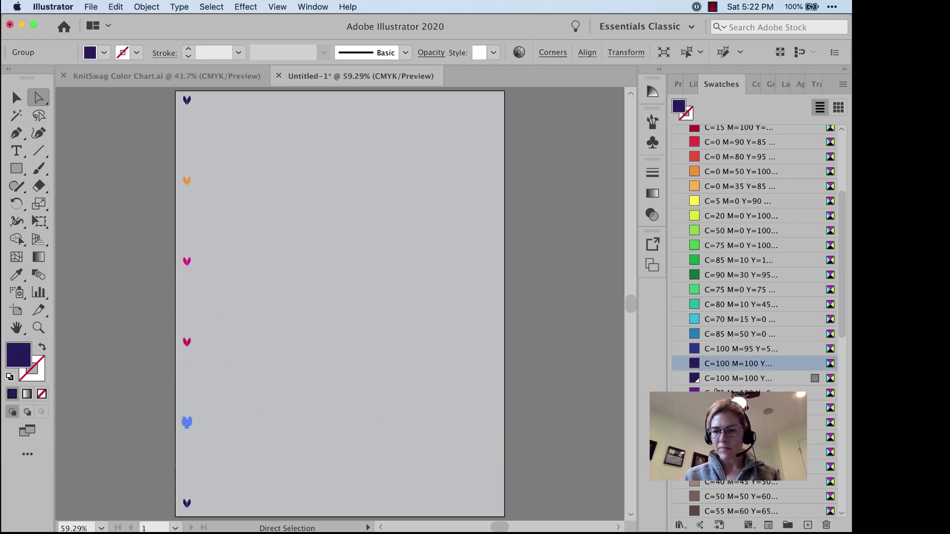
{"action": "left_click", "coordinate": [716, 393]}
{"action": "left_click_drag", "start_coordinate": [174, 519], "coordinate": [174, 519]}
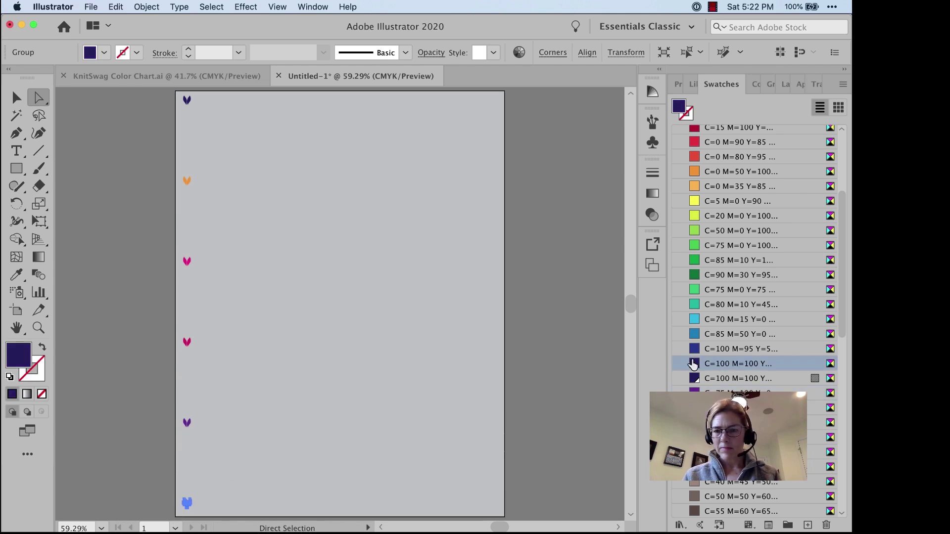
Select all six stitches and make a blend between them
{"action": "key", "text": "super+a"}
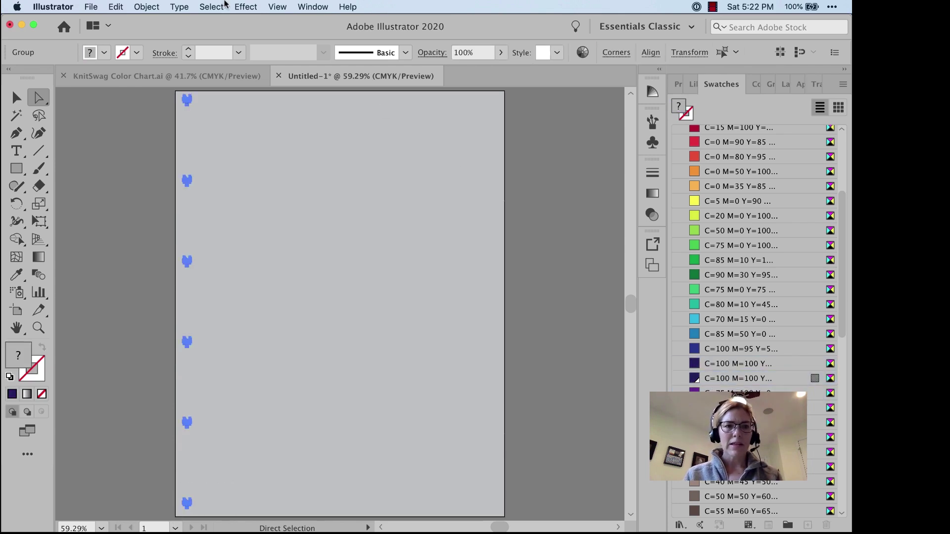
{"action": "left_click", "coordinate": [149, 5]}
{"action": "mouse_move", "coordinate": [168, 304]}
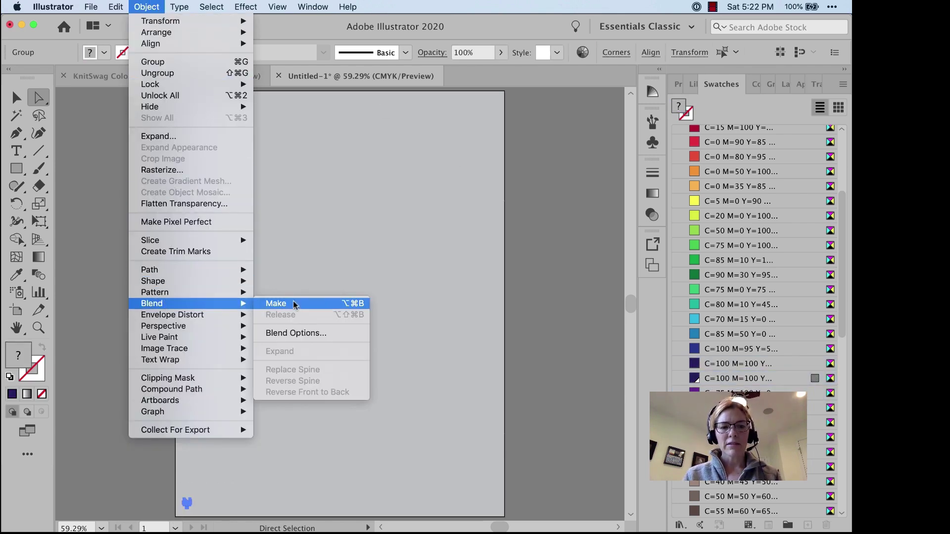
{"action": "left_click", "coordinate": [293, 303]}
Set the blend spacing to Specified Steps with 10 steps, previewing before confirming
{"action": "left_click", "coordinate": [146, 6]}
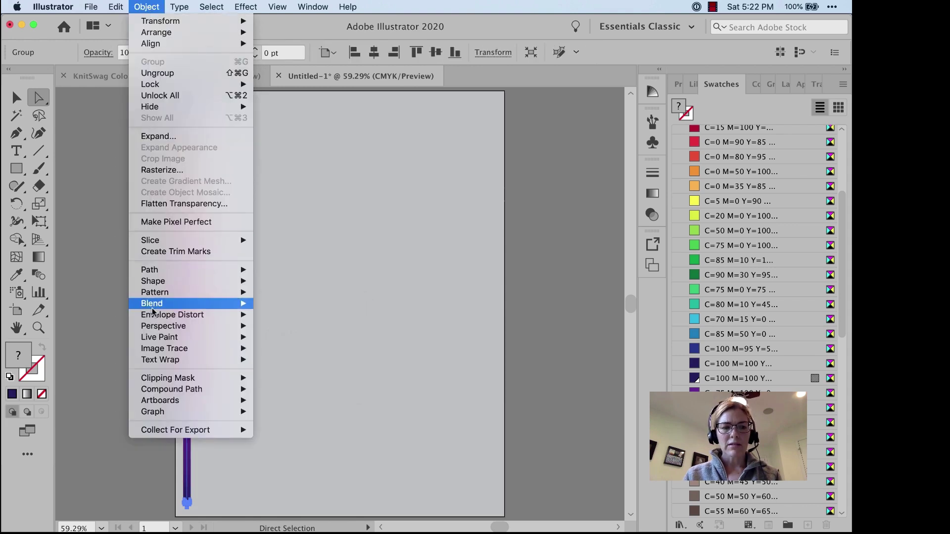
{"action": "mouse_move", "coordinate": [219, 311]}
{"action": "left_click", "coordinate": [297, 333]}
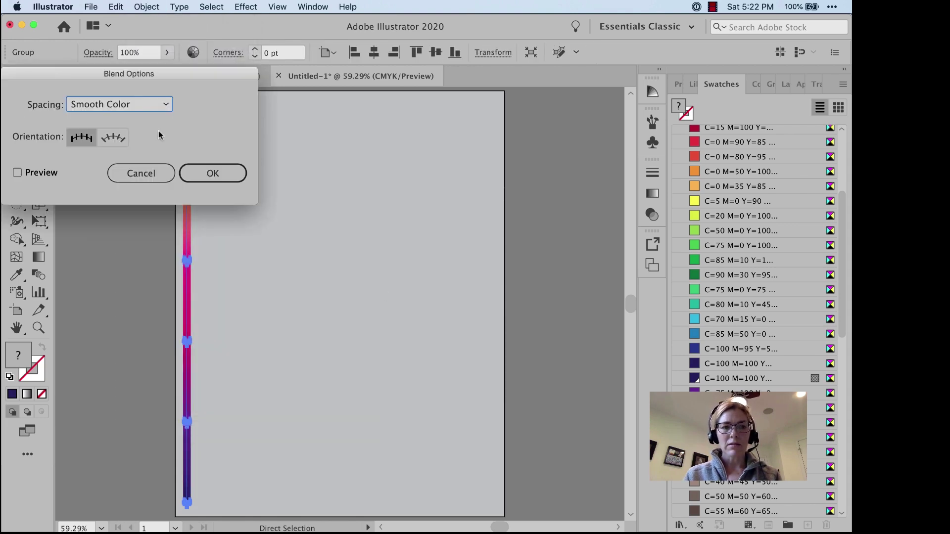
{"action": "left_click", "coordinate": [124, 104]}
{"action": "left_click", "coordinate": [127, 135]}
{"action": "left_click", "coordinate": [61, 173]}
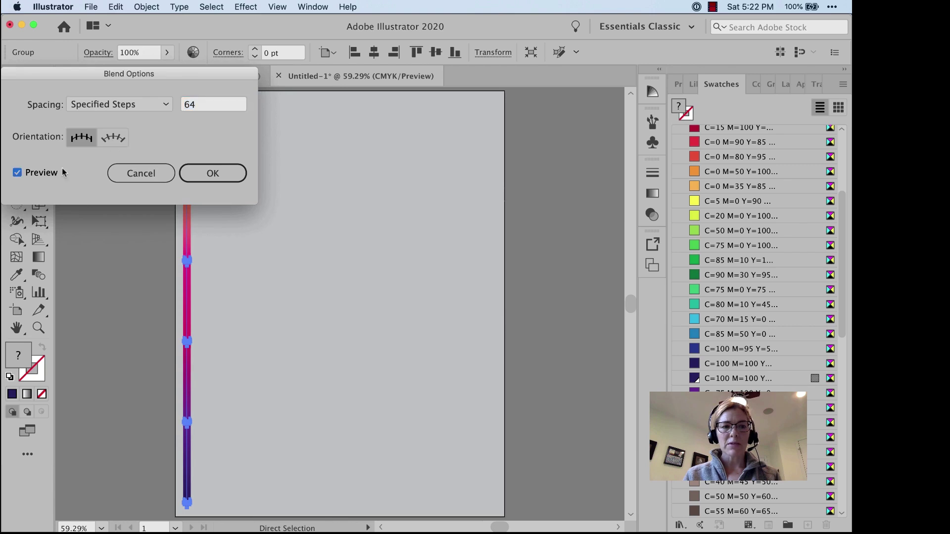
{"action": "left_click", "coordinate": [200, 109]}
{"action": "type", "text": "10"}
{"action": "key", "text": "Tab"}
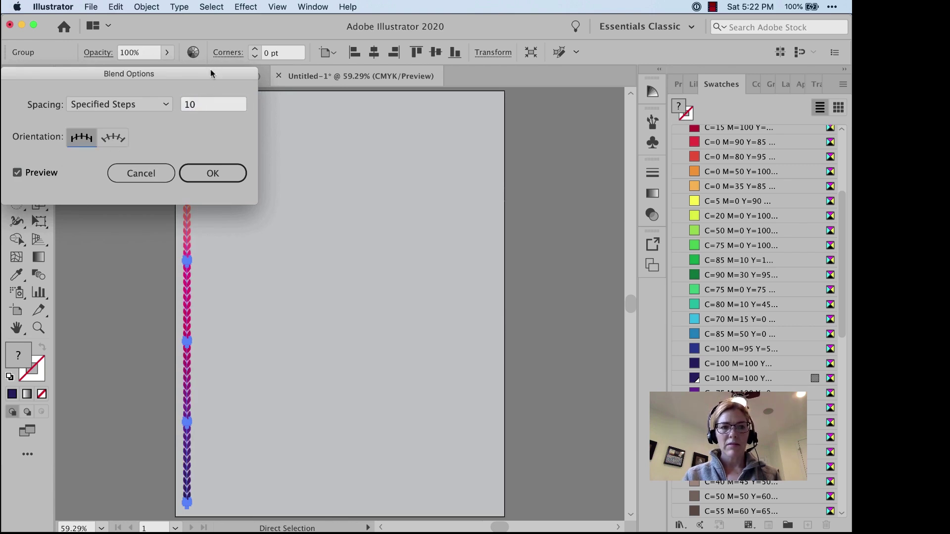
{"action": "left_click_drag", "start_coordinate": [208, 74], "coordinate": [487, 106]}
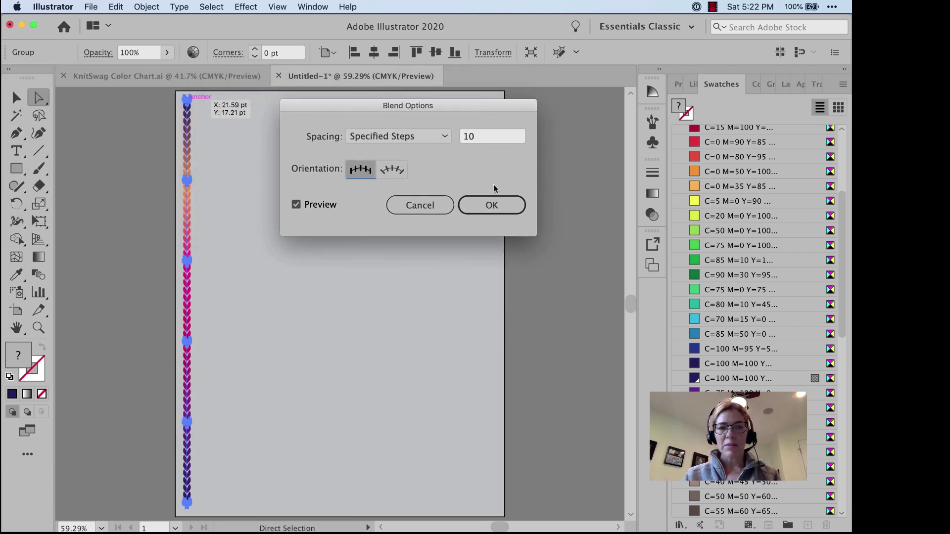
{"action": "left_click", "coordinate": [493, 214]}
Apply a Transform effect moving the column 15.5 pt horizontally with 40 copies
{"action": "left_click", "coordinate": [246, 6]}
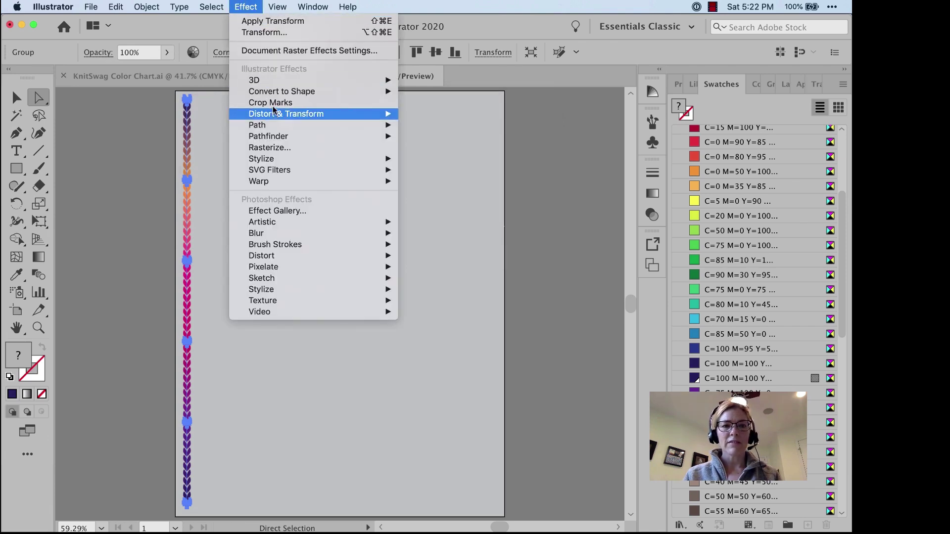
{"action": "mouse_move", "coordinate": [278, 116]}
{"action": "left_click", "coordinate": [445, 147]}
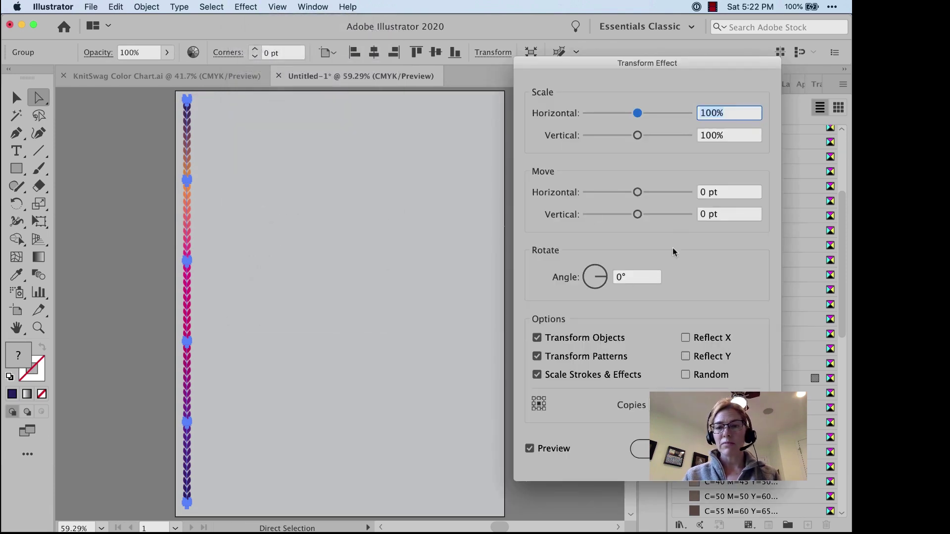
{"action": "left_click", "coordinate": [717, 191]}
{"action": "type", "text": "15"}
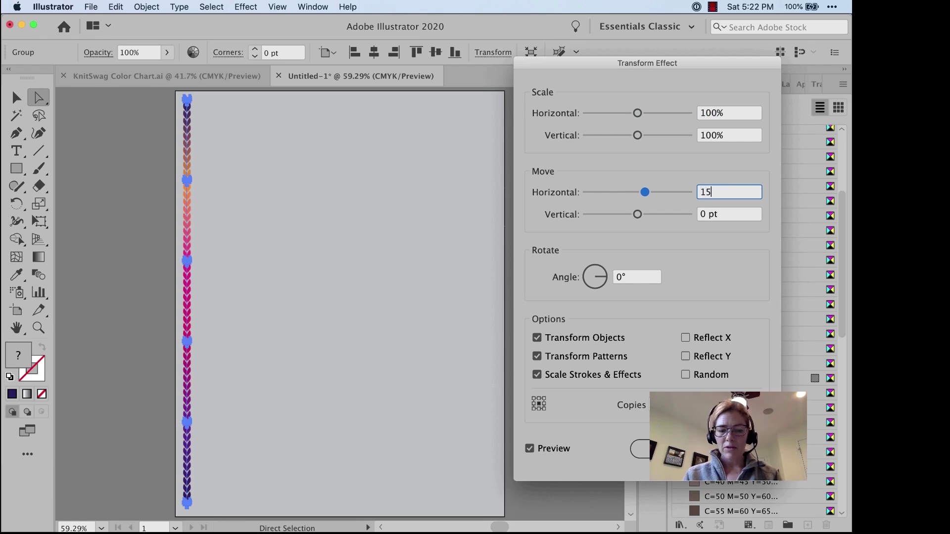
{"action": "type", "text": ".5"}
{"action": "key", "text": "Tab"}
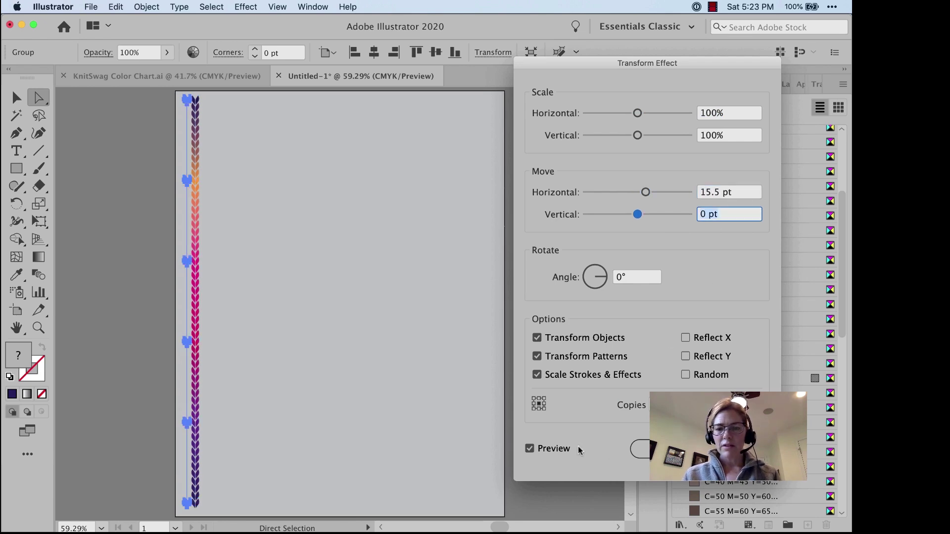
{"action": "key", "text": "Tab"}
{"action": "key", "text": "Tab"}
{"action": "type", "text": "40"}
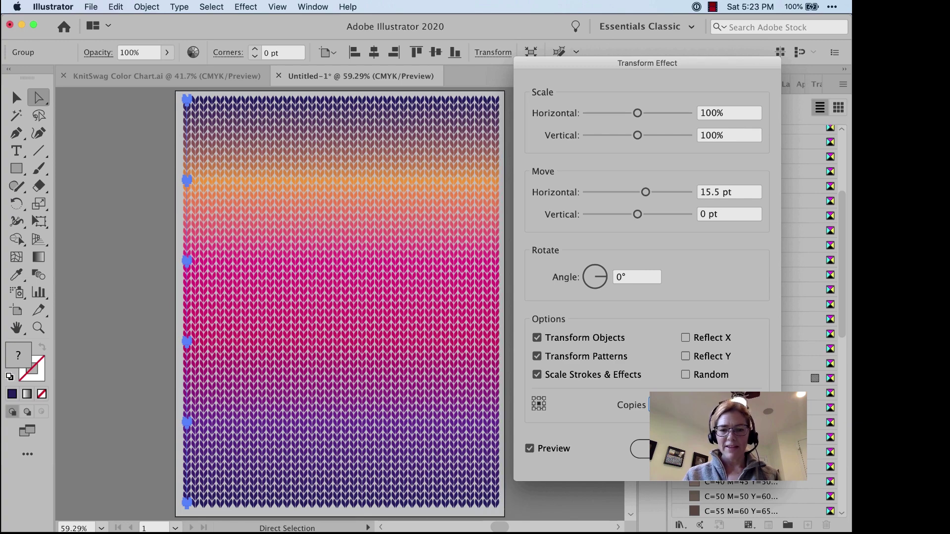
{"action": "key", "text": "Return"}
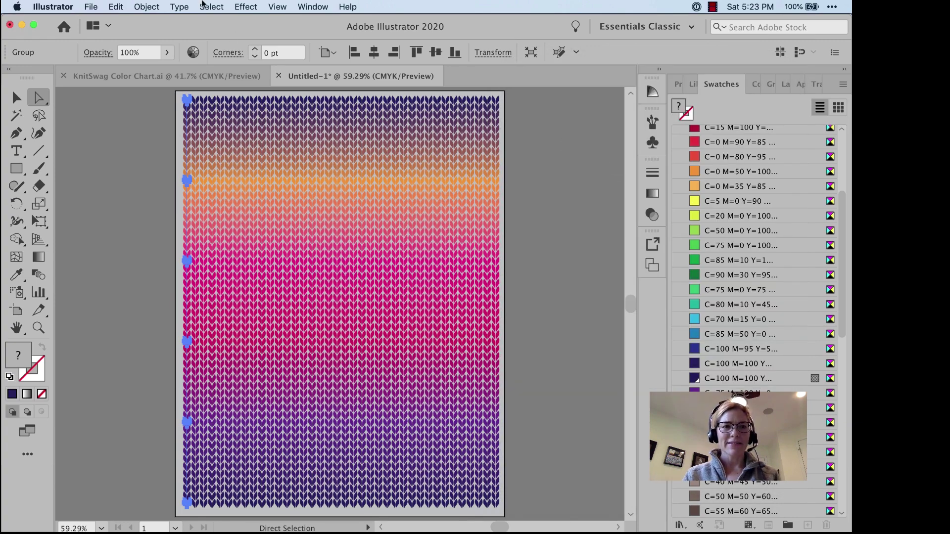
Expand the repeated knit's appearance into individual editable stitch shapes
{"action": "left_click", "coordinate": [143, 7]}
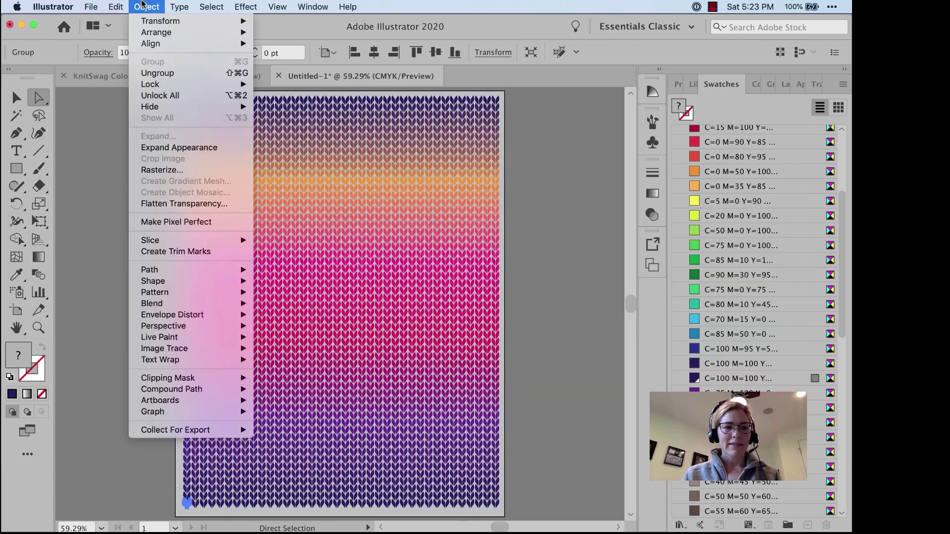
{"action": "left_click", "coordinate": [173, 148]}
{"action": "left_click", "coordinate": [133, 382]}
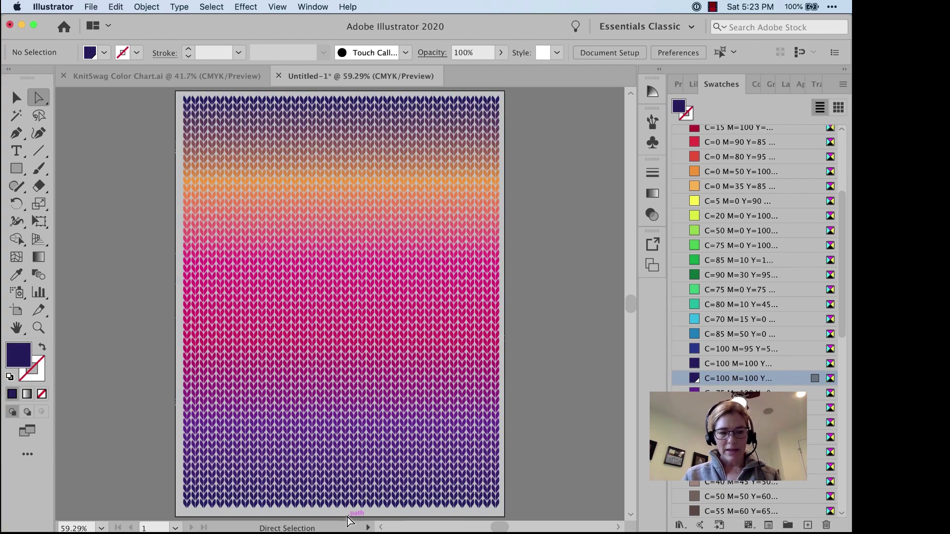
{"action": "mouse_move", "coordinate": [356, 514]}
{"action": "left_mouse_down"}
{"action": "mouse_move", "coordinate": [313, 211]}
{"action": "mouse_move", "coordinate": [346, 159]}
{"action": "mouse_move", "coordinate": [329, 490]}
{"action": "mouse_move", "coordinate": [347, 513]}
{"action": "left_mouse_up"}
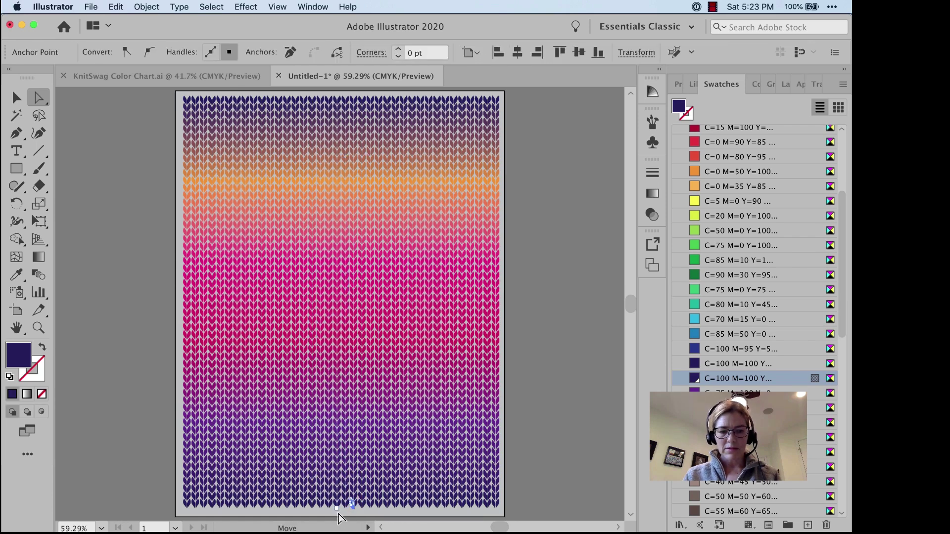
{"action": "left_click", "coordinate": [336, 518]}
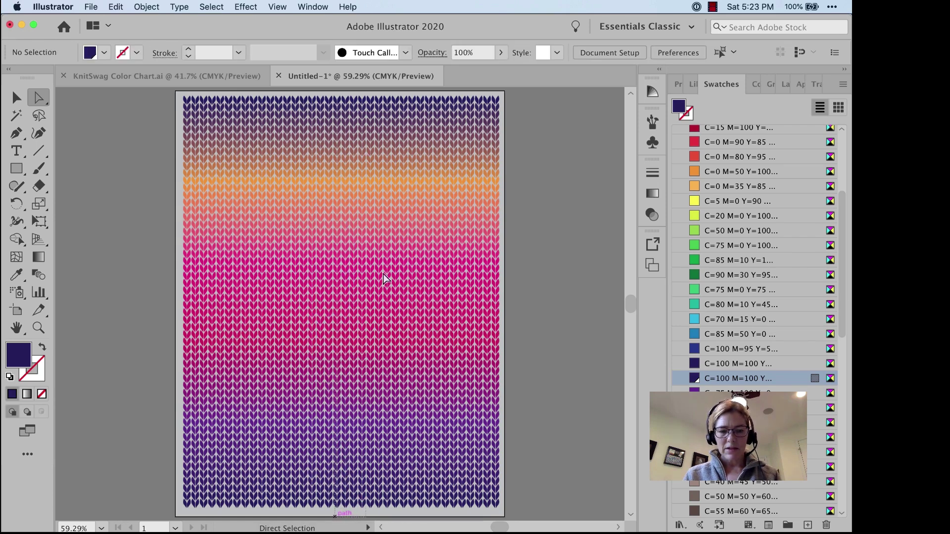
Fill a central stitch column and the bottom stitch row white for trunk and ground
{"action": "left_click", "coordinate": [343, 127]}
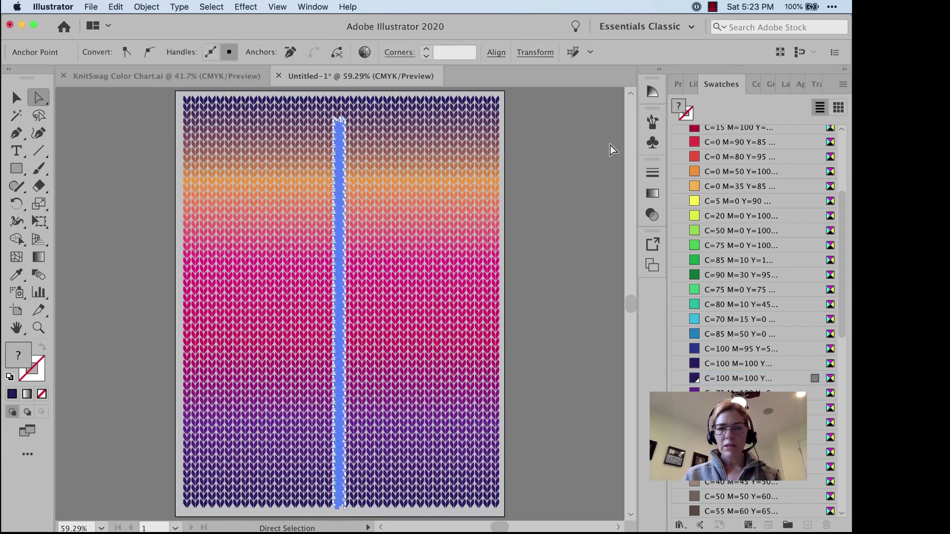
{"action": "scroll", "coordinate": [760, 191], "scroll_direction": "up", "scroll_amount": 5}
{"action": "left_click", "coordinate": [722, 162]}
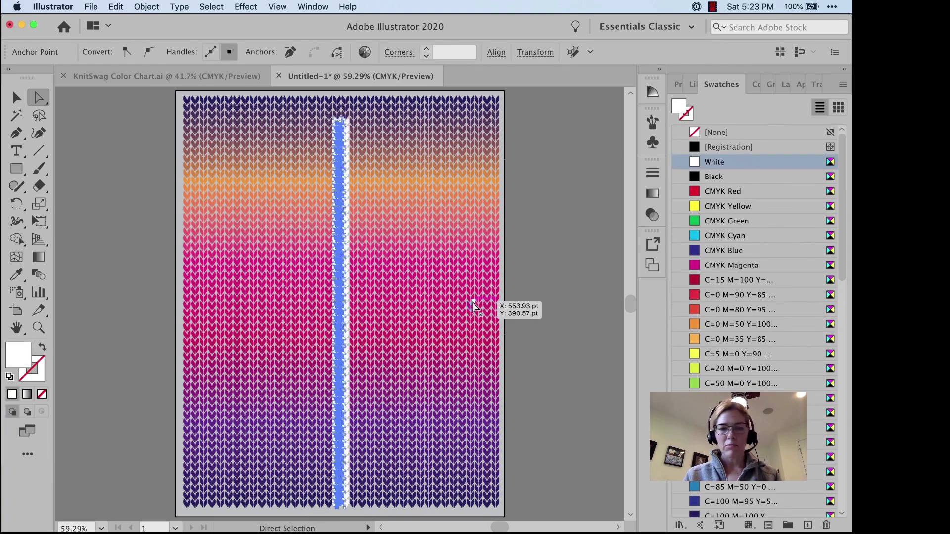
{"action": "left_click_drag", "start_coordinate": [368, 527], "coordinate": [525, 496]}
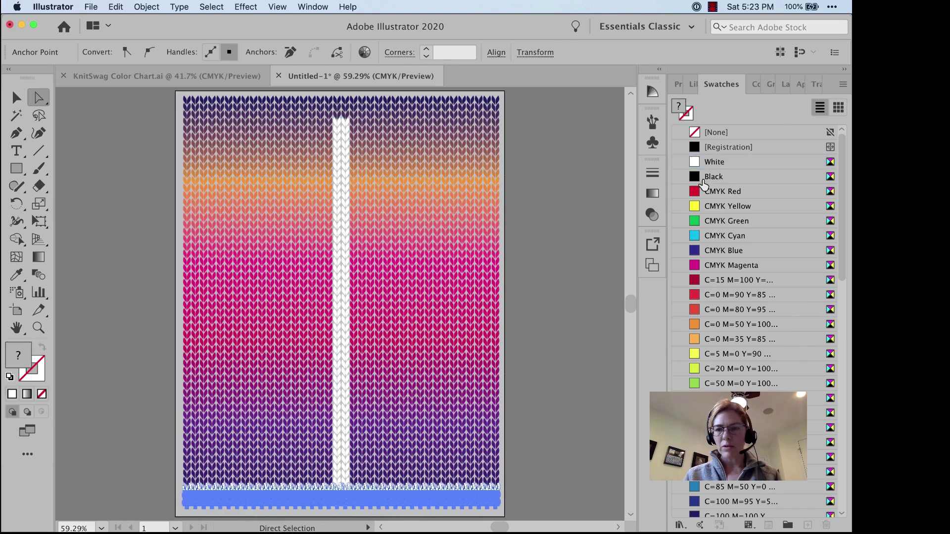
{"action": "left_click", "coordinate": [711, 163]}
Lasso the stitches of the lowest leaf pairs along the stem and fill them white
{"action": "left_click", "coordinate": [32, 119]}
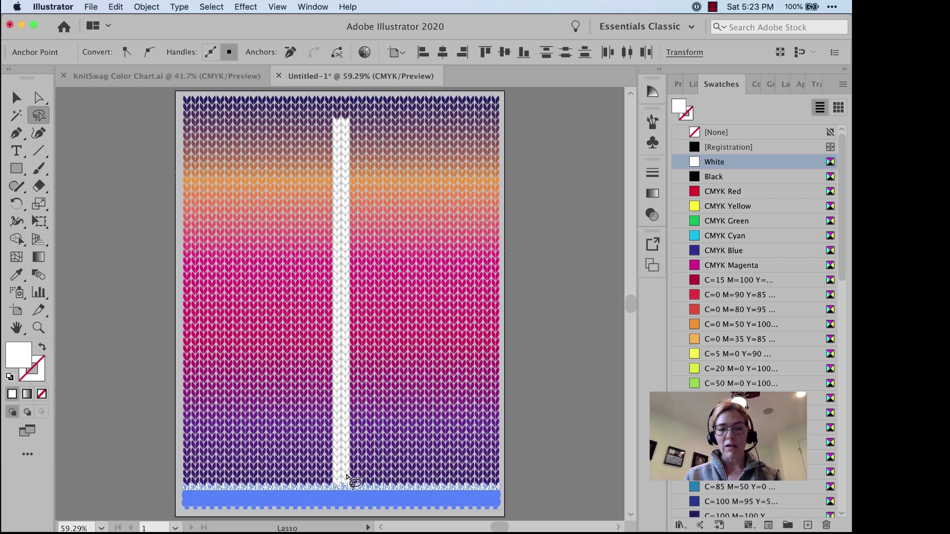
{"action": "mouse_move", "coordinate": [346, 476]}
{"action": "left_mouse_down"}
{"action": "mouse_move", "coordinate": [416, 462]}
{"action": "mouse_move", "coordinate": [480, 414]}
{"action": "mouse_move", "coordinate": [341, 463]}
{"action": "mouse_move", "coordinate": [256, 421]}
{"action": "mouse_move", "coordinate": [203, 425]}
{"action": "mouse_move", "coordinate": [268, 458]}
{"action": "mouse_move", "coordinate": [344, 474]}
{"action": "left_mouse_up"}
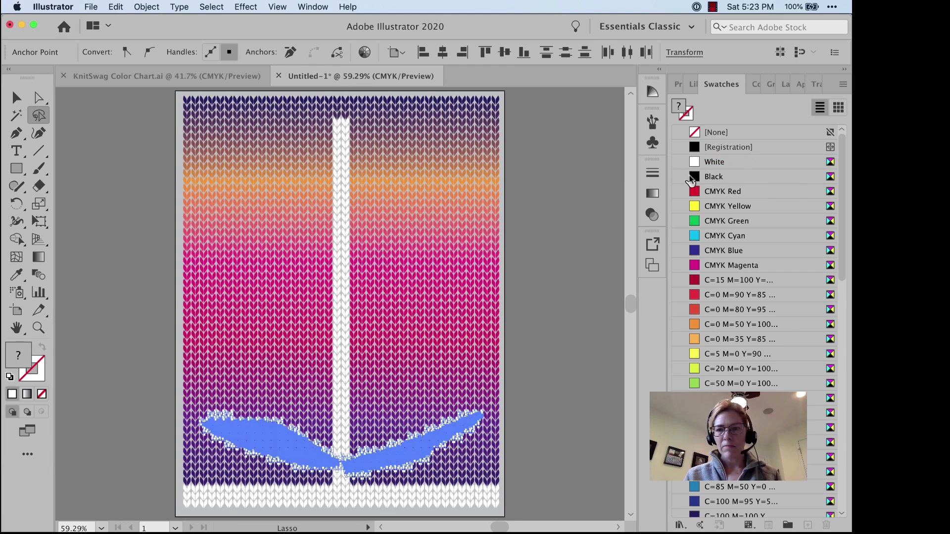
{"action": "left_click", "coordinate": [697, 162]}
{"action": "mouse_move", "coordinate": [344, 434]}
{"action": "left_mouse_down"}
{"action": "mouse_move", "coordinate": [424, 399]}
{"action": "mouse_move", "coordinate": [438, 381]}
{"action": "mouse_move", "coordinate": [363, 408]}
{"action": "mouse_move", "coordinate": [315, 409]}
{"action": "mouse_move", "coordinate": [224, 370]}
{"action": "mouse_move", "coordinate": [346, 435]}
{"action": "left_mouse_up"}
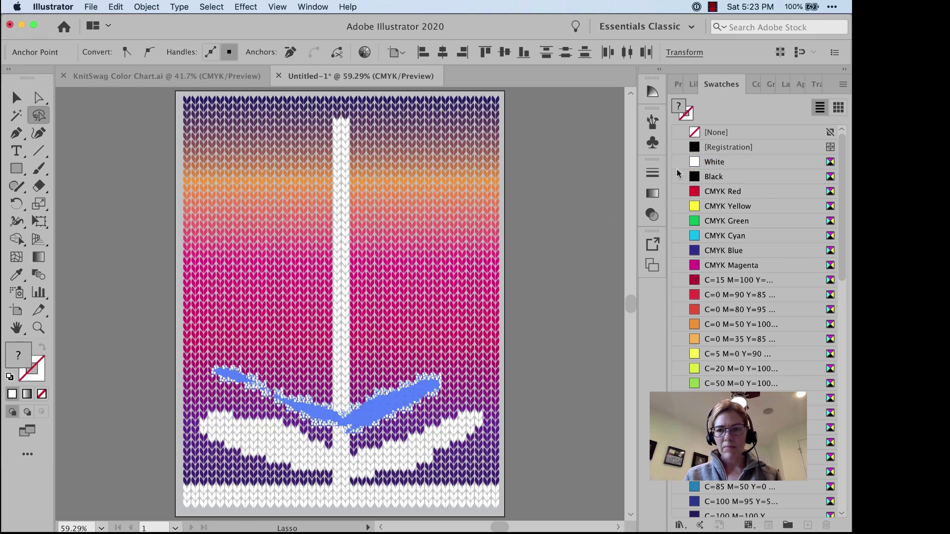
{"action": "mouse_move", "coordinate": [347, 386]}
{"action": "left_mouse_down"}
{"action": "mouse_move", "coordinate": [442, 323]}
{"action": "mouse_move", "coordinate": [440, 308]}
{"action": "mouse_move", "coordinate": [344, 382]}
{"action": "mouse_move", "coordinate": [330, 362]}
{"action": "mouse_move", "coordinate": [233, 334]}
{"action": "mouse_move", "coordinate": [236, 345]}
{"action": "mouse_move", "coordinate": [347, 389]}
{"action": "left_mouse_up"}
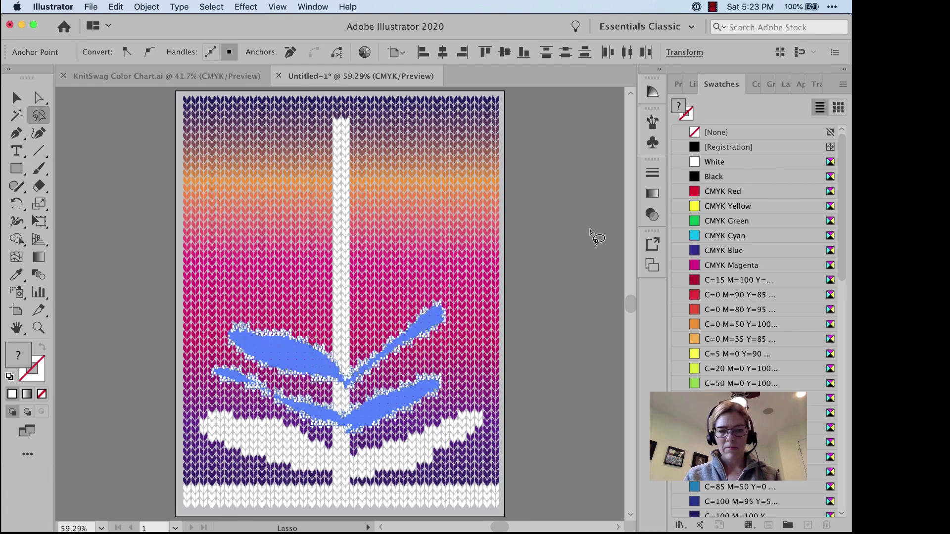
{"action": "left_click", "coordinate": [696, 161]}
Lasso the upper leaves and stem-top stitches and fill them white
{"action": "mouse_move", "coordinate": [349, 335]}
{"action": "left_mouse_down"}
{"action": "mouse_move", "coordinate": [458, 264]}
{"action": "mouse_move", "coordinate": [460, 250]}
{"action": "mouse_move", "coordinate": [347, 310]}
{"action": "mouse_move", "coordinate": [318, 288]}
{"action": "mouse_move", "coordinate": [226, 260]}
{"action": "mouse_move", "coordinate": [251, 284]}
{"action": "mouse_move", "coordinate": [341, 318]}
{"action": "left_mouse_up"}
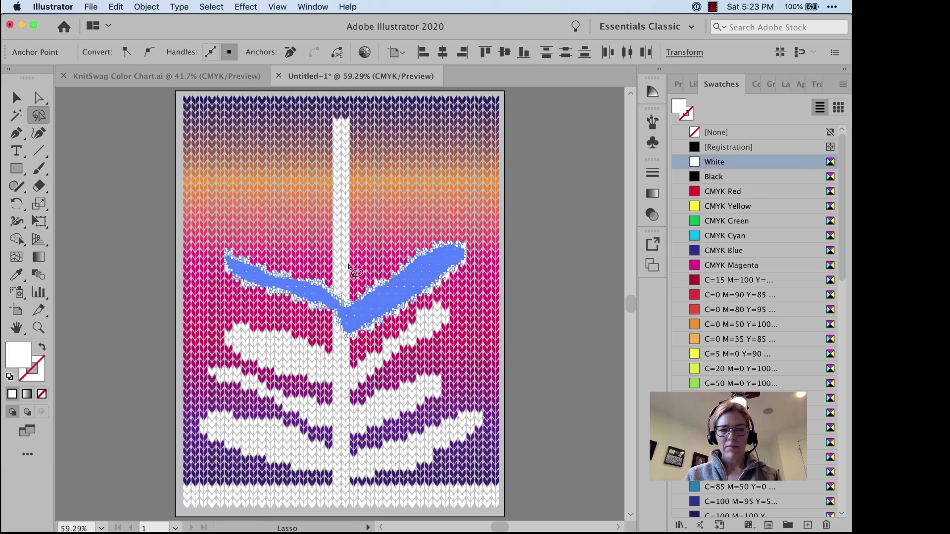
{"action": "mouse_move", "coordinate": [346, 269]}
{"action": "left_mouse_down"}
{"action": "mouse_move", "coordinate": [443, 171]}
{"action": "mouse_move", "coordinate": [339, 252]}
{"action": "mouse_move", "coordinate": [219, 195]}
{"action": "mouse_move", "coordinate": [342, 252]}
{"action": "mouse_move", "coordinate": [353, 269]}
{"action": "left_mouse_up"}
{"action": "left_click", "coordinate": [716, 158]}
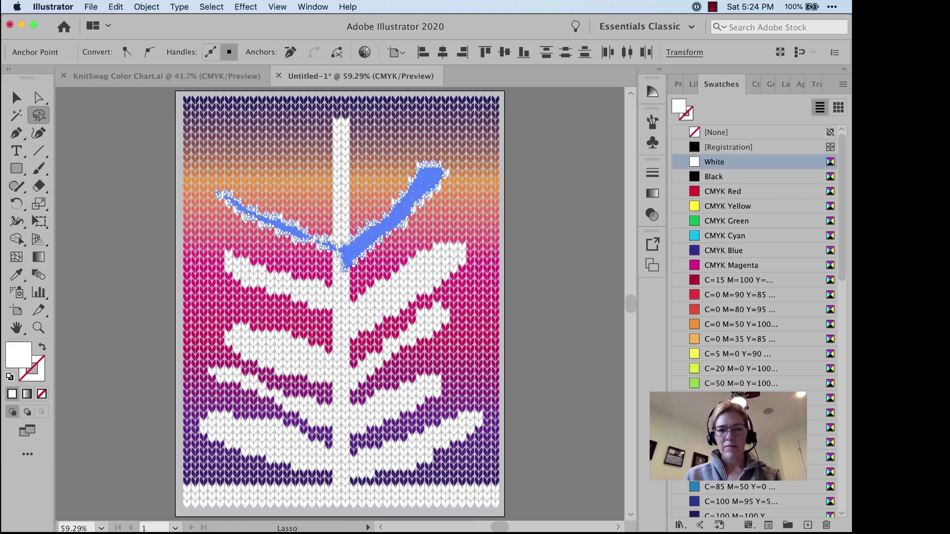
{"action": "mouse_move", "coordinate": [349, 201]}
{"action": "left_mouse_down"}
{"action": "mouse_move", "coordinate": [427, 127]}
{"action": "mouse_move", "coordinate": [347, 172]}
{"action": "mouse_move", "coordinate": [260, 137]}
{"action": "mouse_move", "coordinate": [289, 177]}
{"action": "mouse_move", "coordinate": [352, 210]}
{"action": "left_mouse_up"}
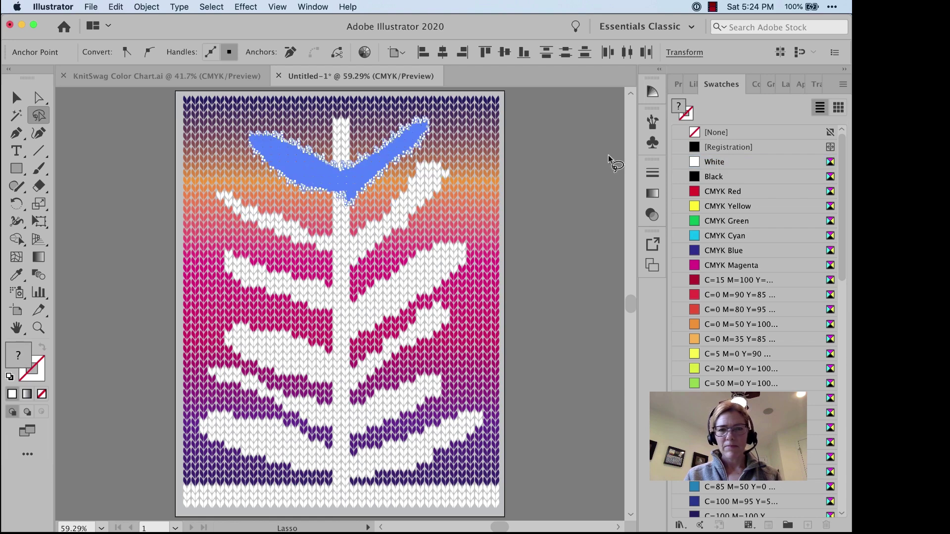
{"action": "left_click", "coordinate": [683, 164]}
{"action": "mouse_move", "coordinate": [338, 137]}
{"action": "left_mouse_down"}
{"action": "mouse_move", "coordinate": [366, 113]}
{"action": "mouse_move", "coordinate": [355, 105]}
{"action": "mouse_move", "coordinate": [344, 119]}
{"action": "mouse_move", "coordinate": [340, 105]}
{"action": "mouse_move", "coordinate": [312, 103]}
{"action": "mouse_move", "coordinate": [309, 124]}
{"action": "mouse_move", "coordinate": [333, 147]}
{"action": "left_mouse_up"}
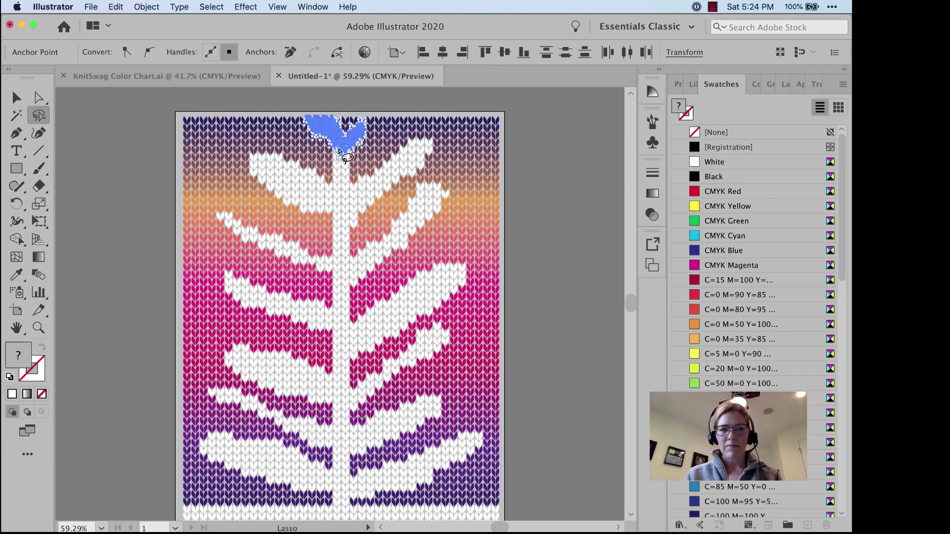
{"action": "left_click", "coordinate": [703, 162]}
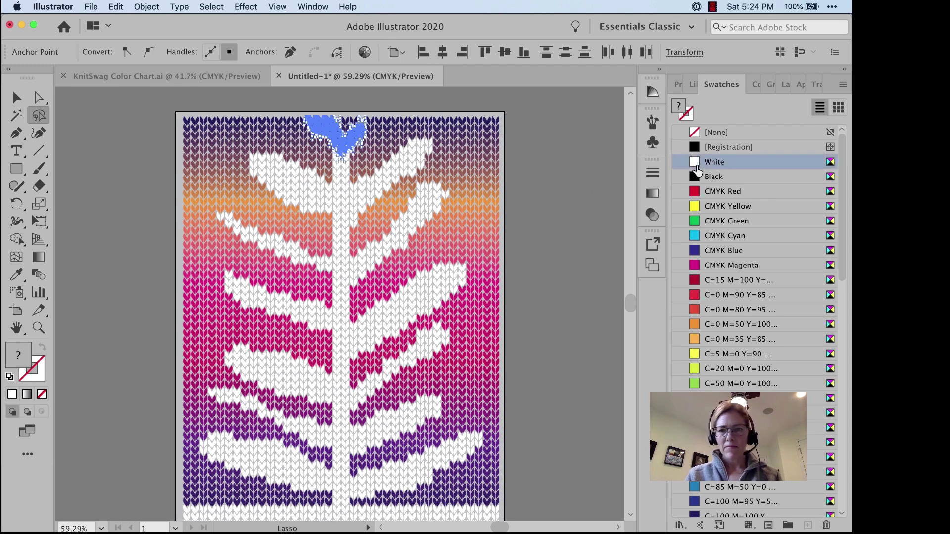
Switch to the Eyedropper and deselect the stem-top stitches
{"action": "key", "text": "i"}
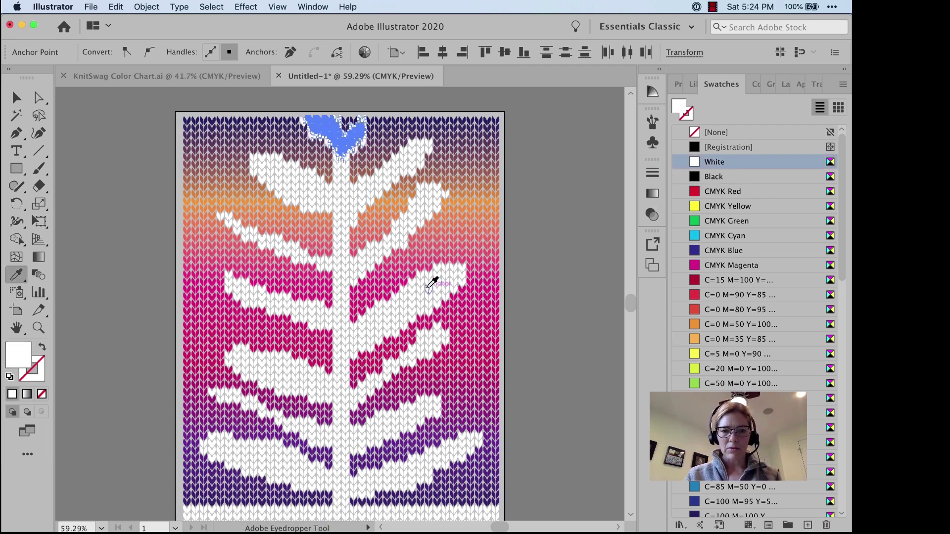
{"action": "key", "text": "super+shift+a"}
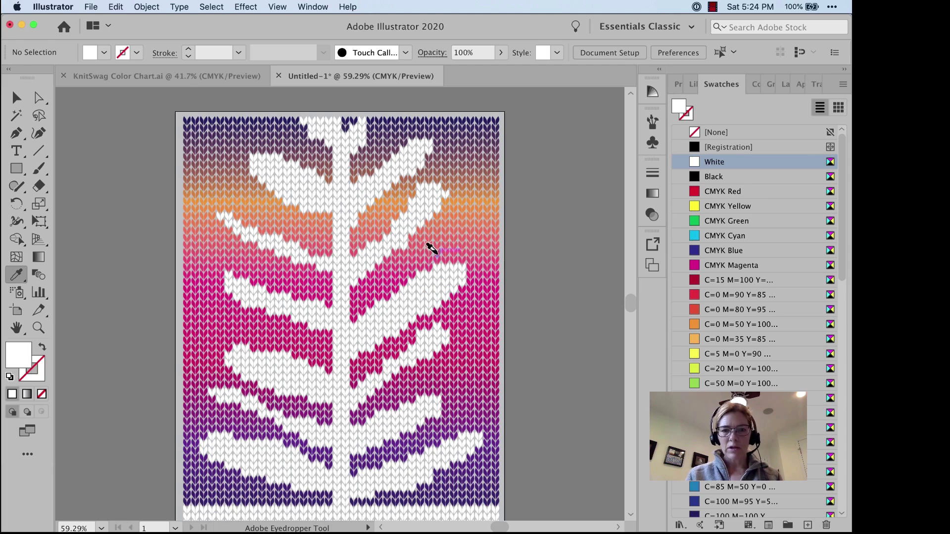